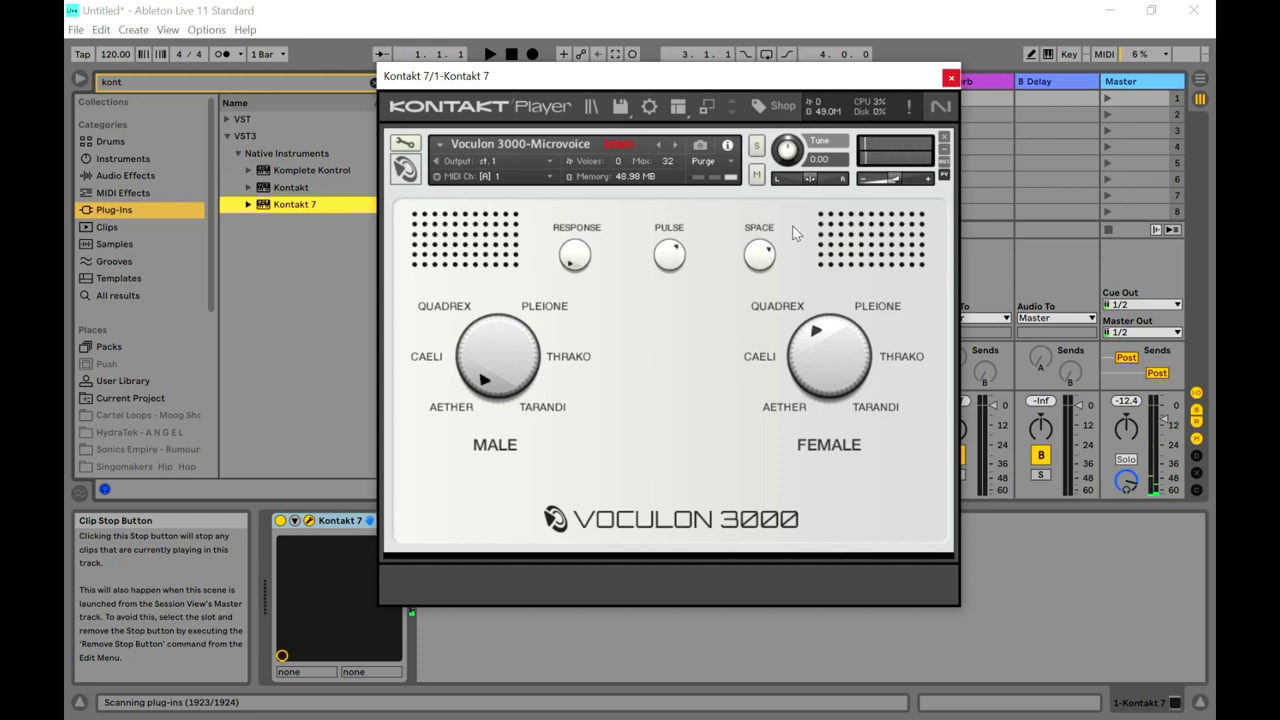
Load the Voculon 3000-Phaseman patch into Kontakt.
{"action": "left_click", "coordinate": [624, 108]}
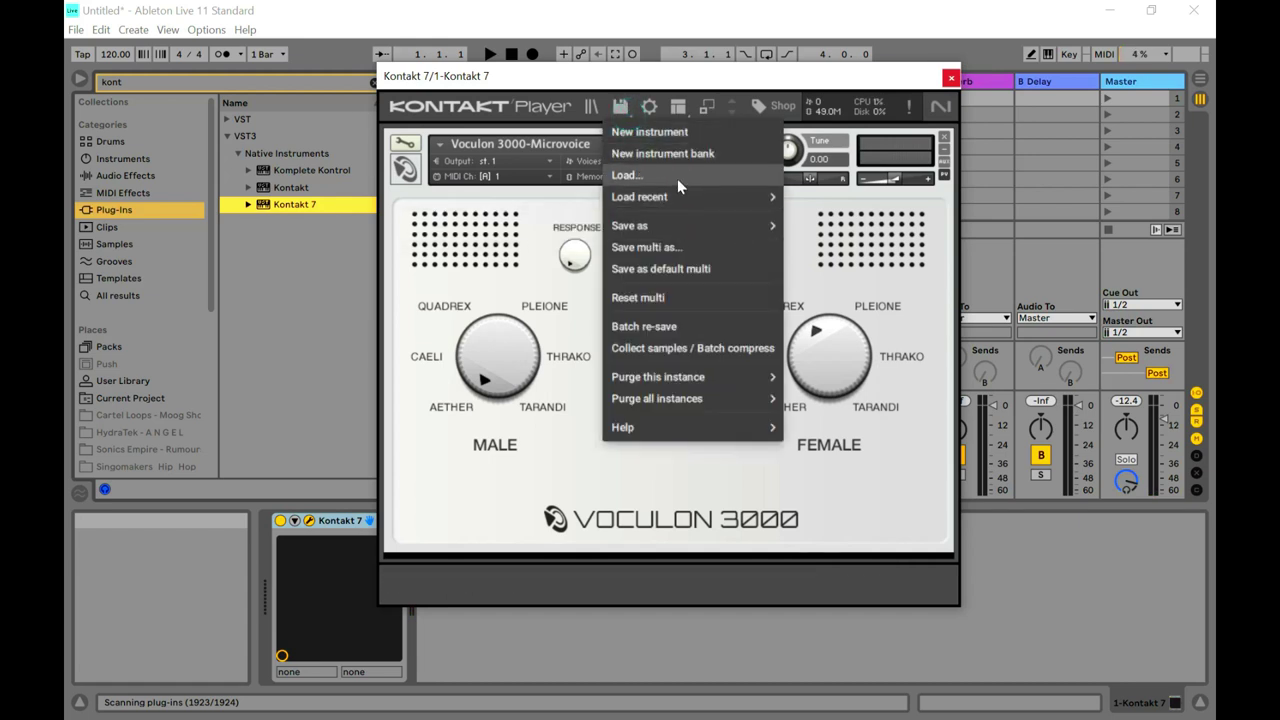
{"action": "left_click", "coordinate": [668, 176]}
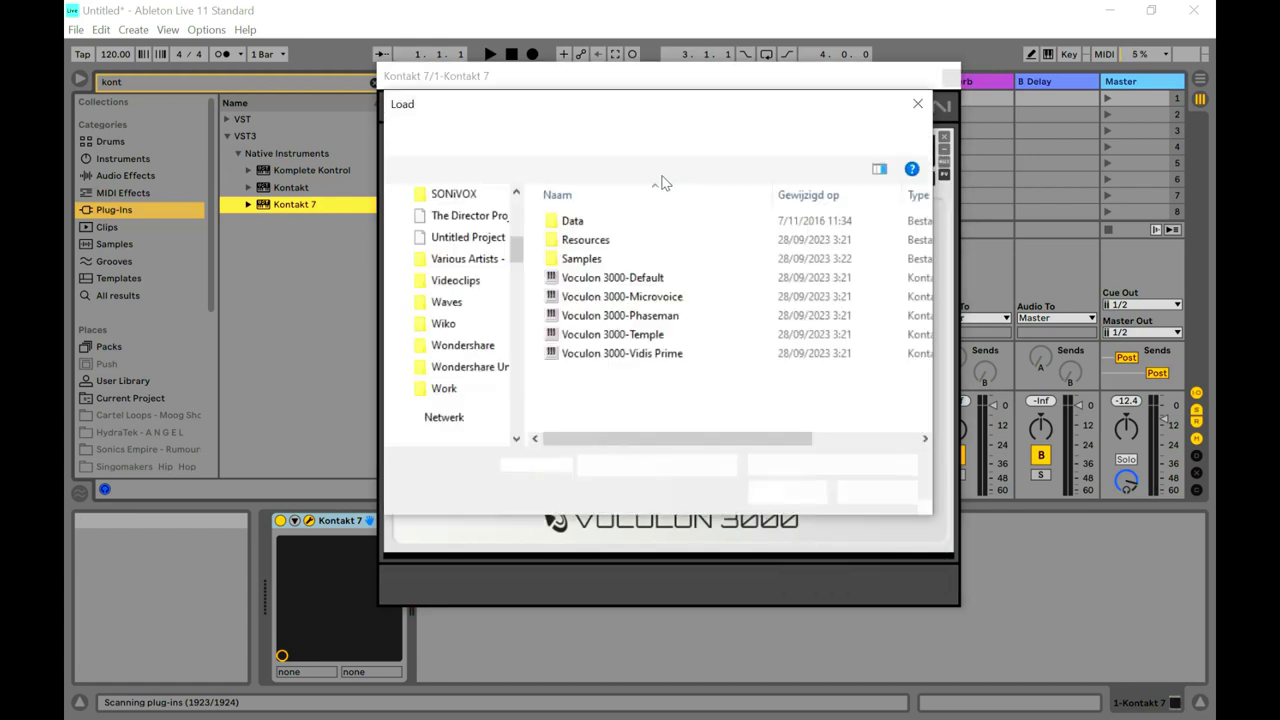
{"action": "double_click", "coordinate": [623, 316]}
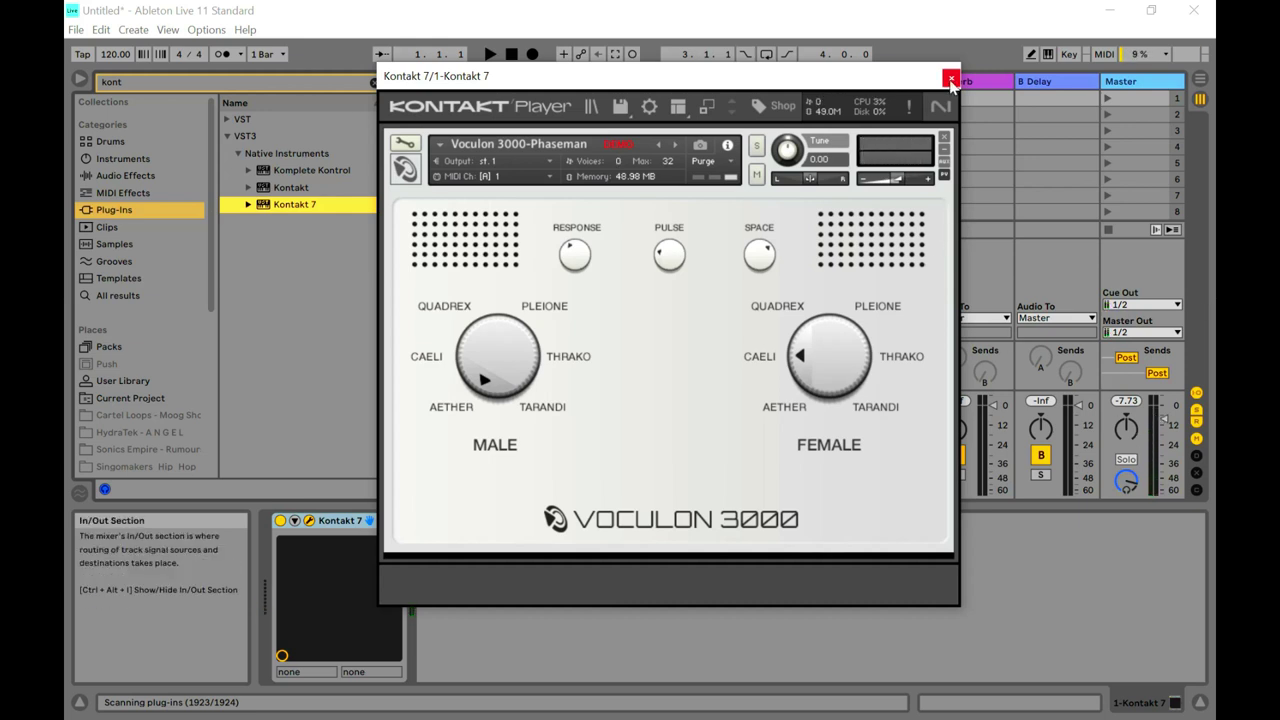
Load the Voculon 3000-Temple patch from the Voculon 3000 folder.
{"action": "left_click", "coordinate": [620, 106]}
{"action": "left_click", "coordinate": [697, 178]}
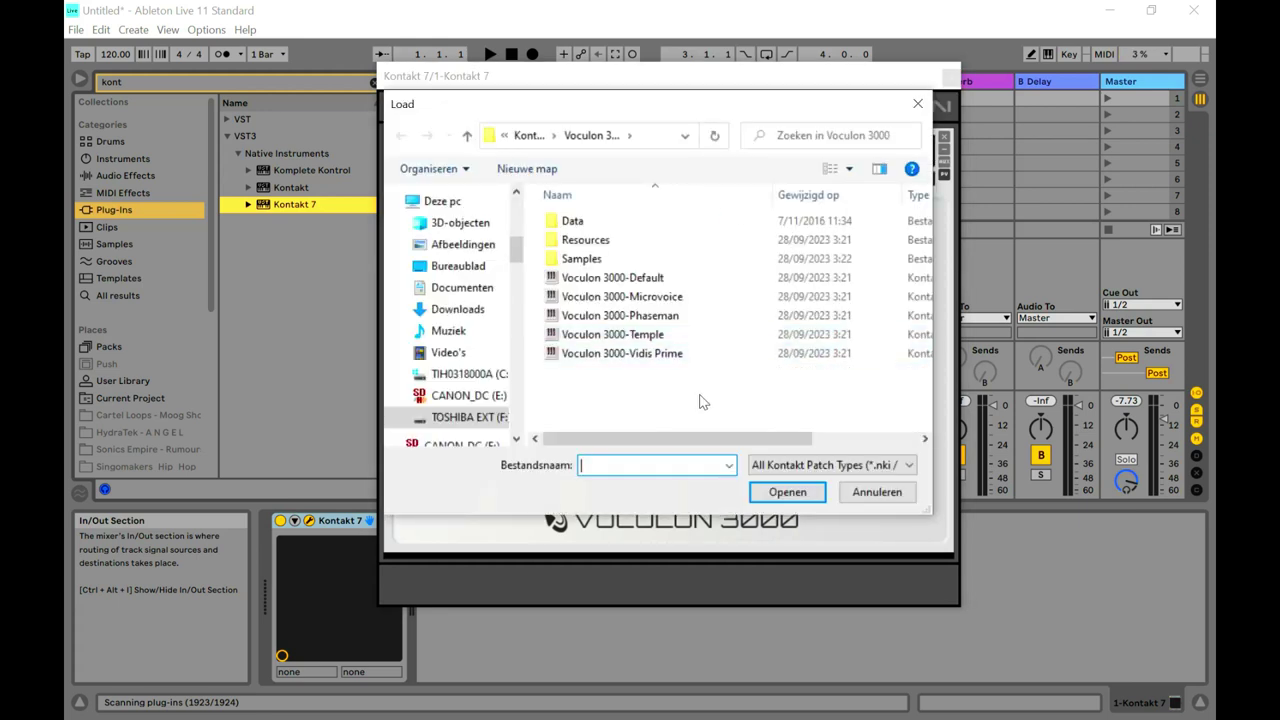
{"action": "double_click", "coordinate": [668, 335]}
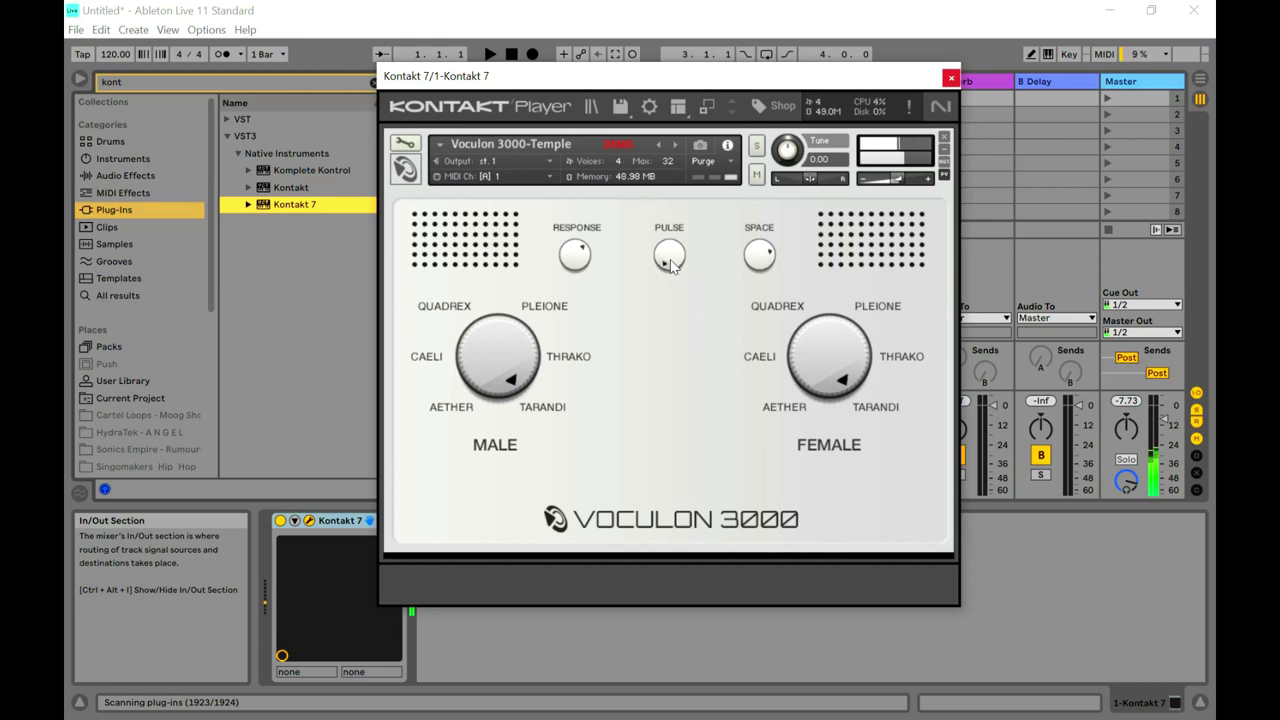
Load the Voculon 3000-Vidis Prime patch from the Voculon 3000 folder.
{"action": "left_click", "coordinate": [632, 123]}
{"action": "mouse_move", "coordinate": [748, 203]}
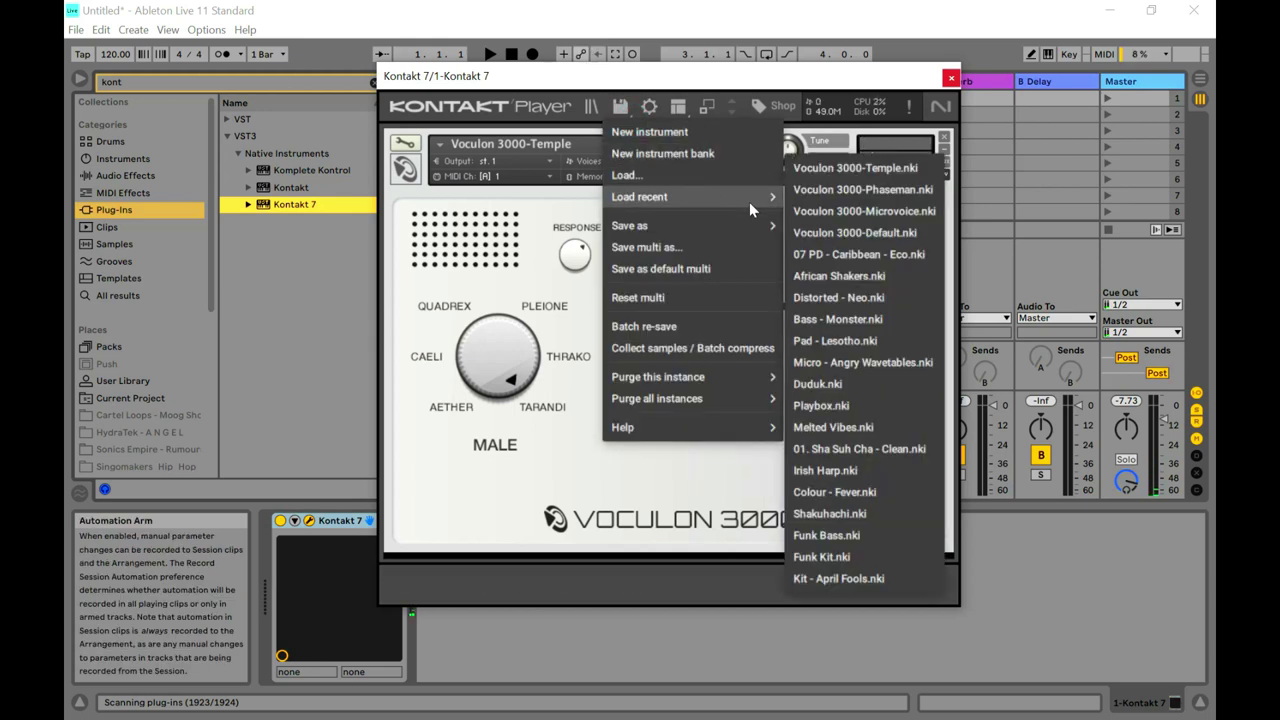
{"action": "left_click", "coordinate": [706, 178]}
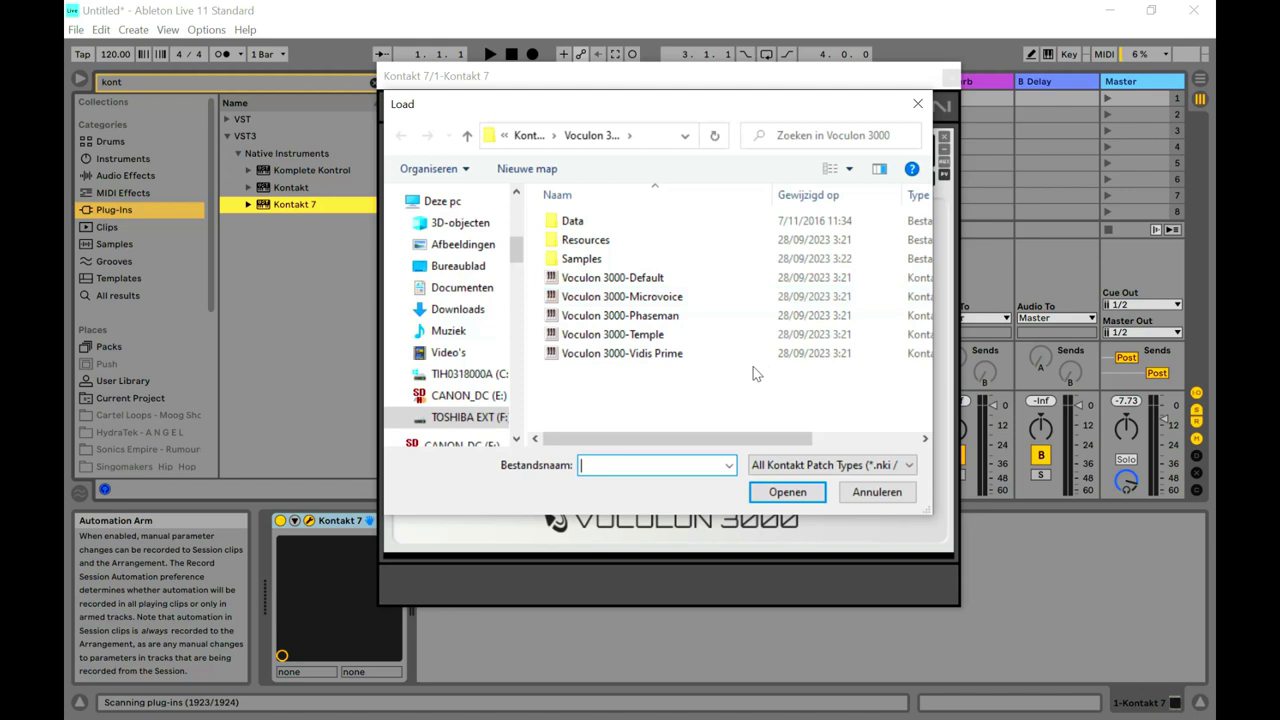
{"action": "double_click", "coordinate": [638, 355]}
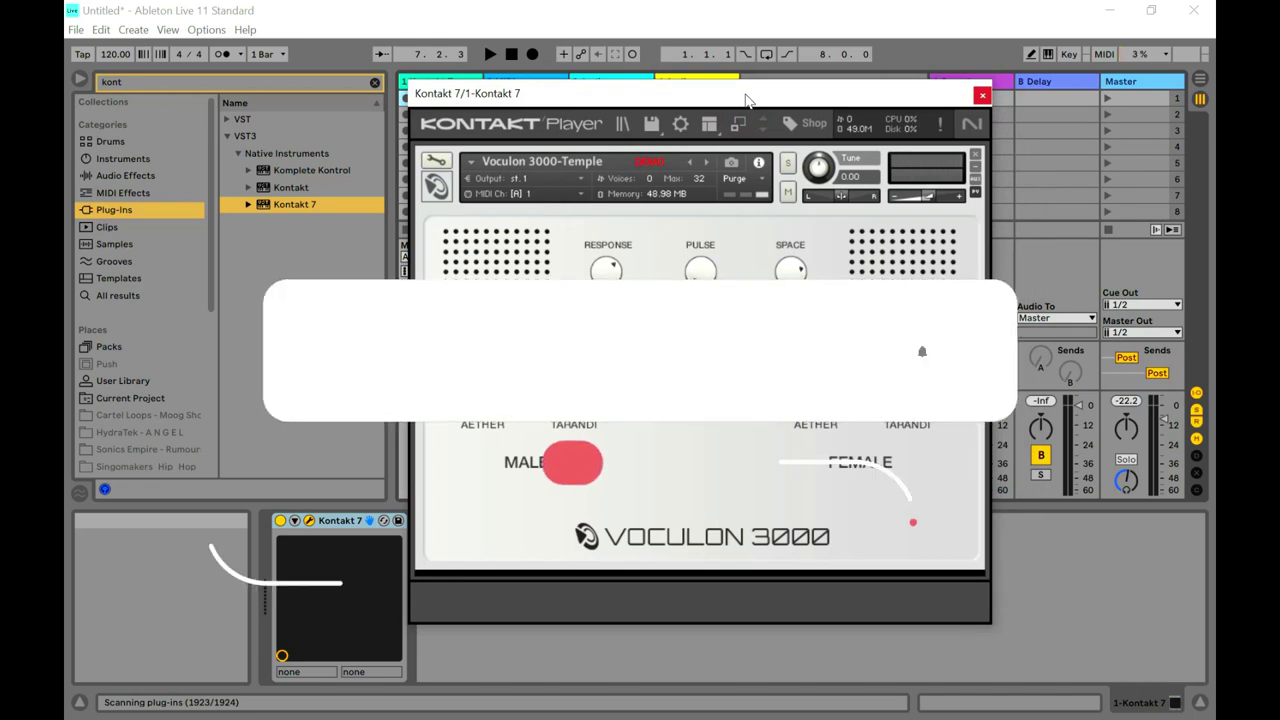
Start playback and set the Male voice to Quadrex and the Female voice to Pleione while it plays.
{"action": "key", "text": "space"}
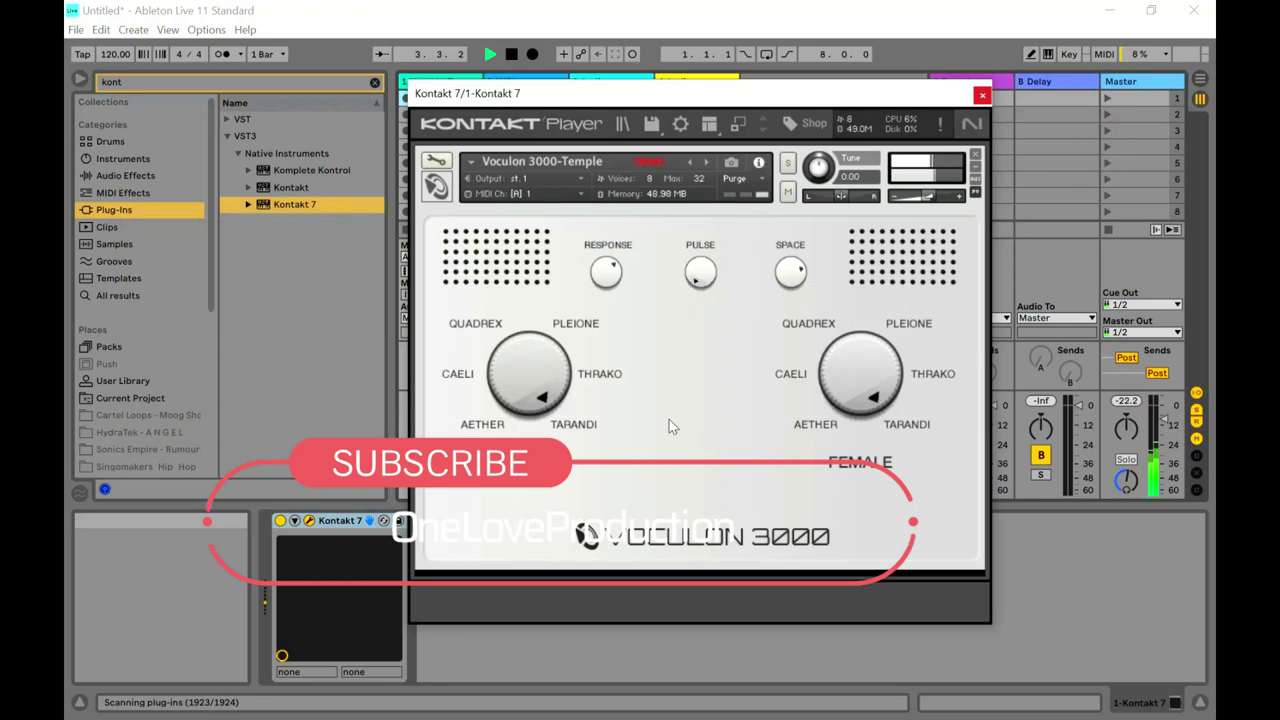
{"action": "left_click_drag", "start_coordinate": [530, 363], "coordinate": [530, 403]}
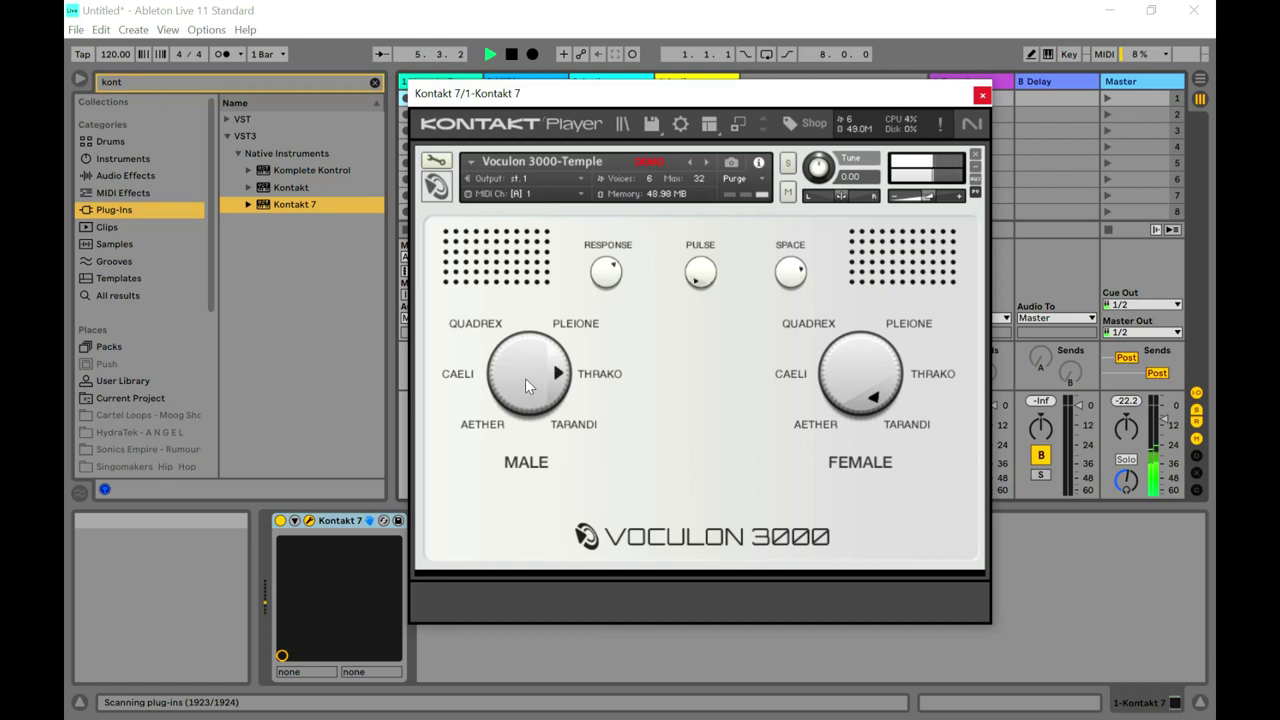
{"action": "left_click_drag", "start_coordinate": [525, 376], "coordinate": [519, 423]}
{"action": "left_click_drag", "start_coordinate": [530, 402], "coordinate": [530, 457]}
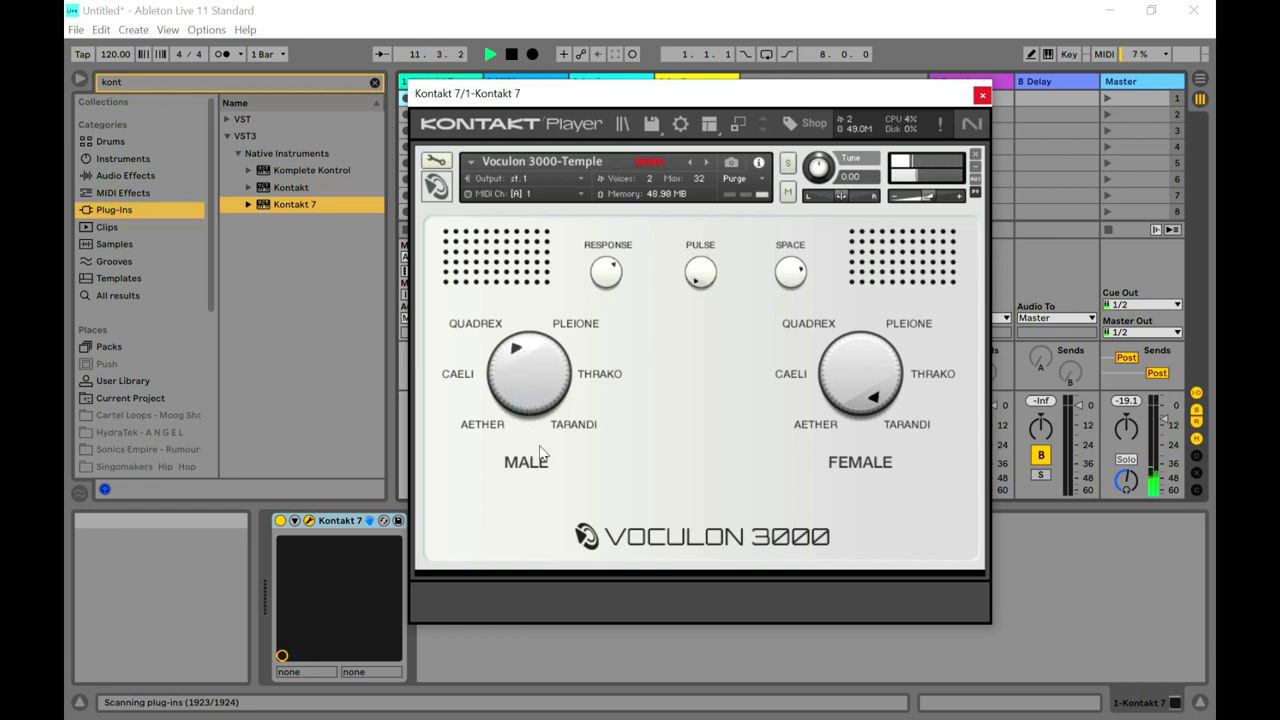
{"action": "left_click_drag", "start_coordinate": [856, 357], "coordinate": [856, 455]}
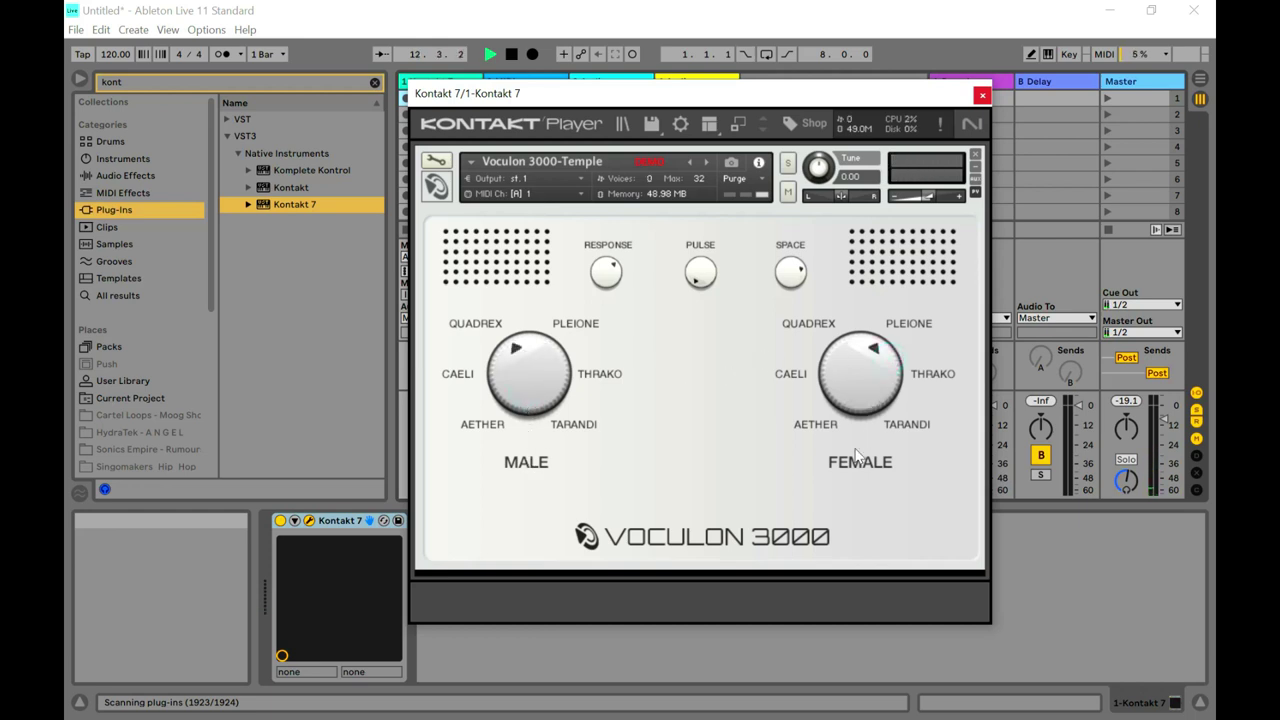
Turn on looped playback and set both the Male and Female voices to Caeli.
{"action": "left_click", "coordinate": [766, 55]}
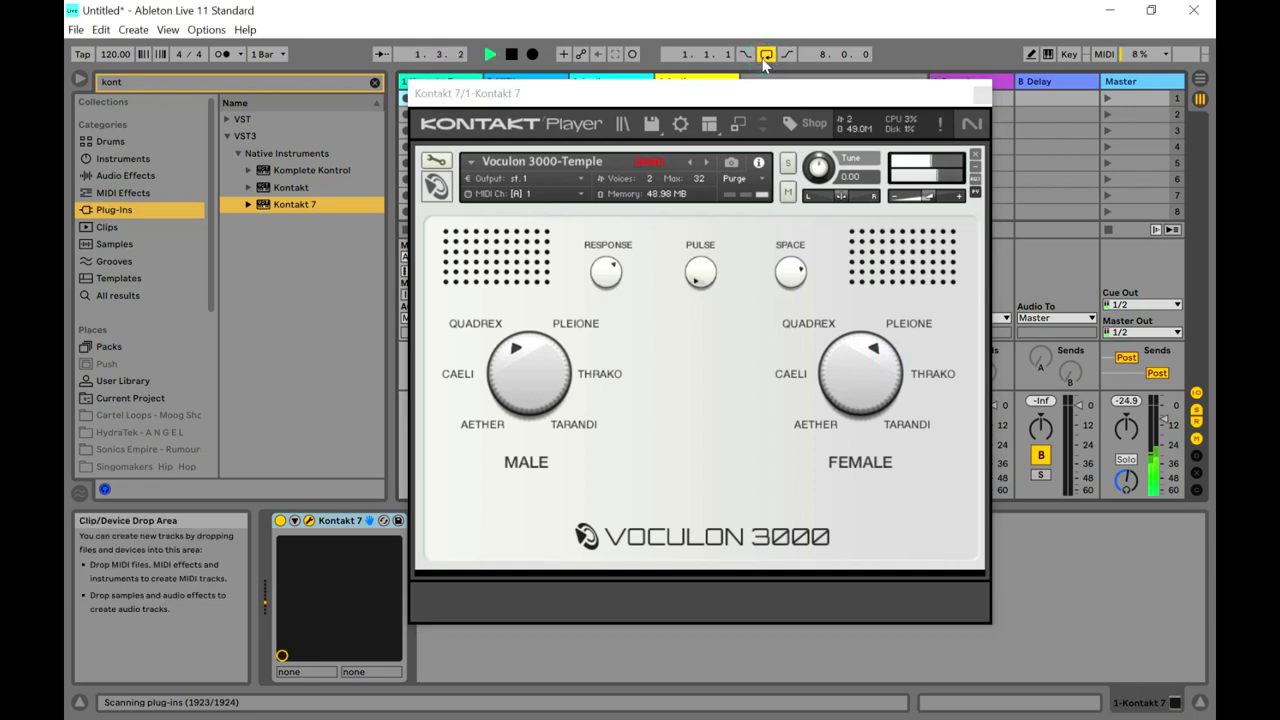
{"action": "left_click_drag", "start_coordinate": [872, 398], "coordinate": [856, 428]}
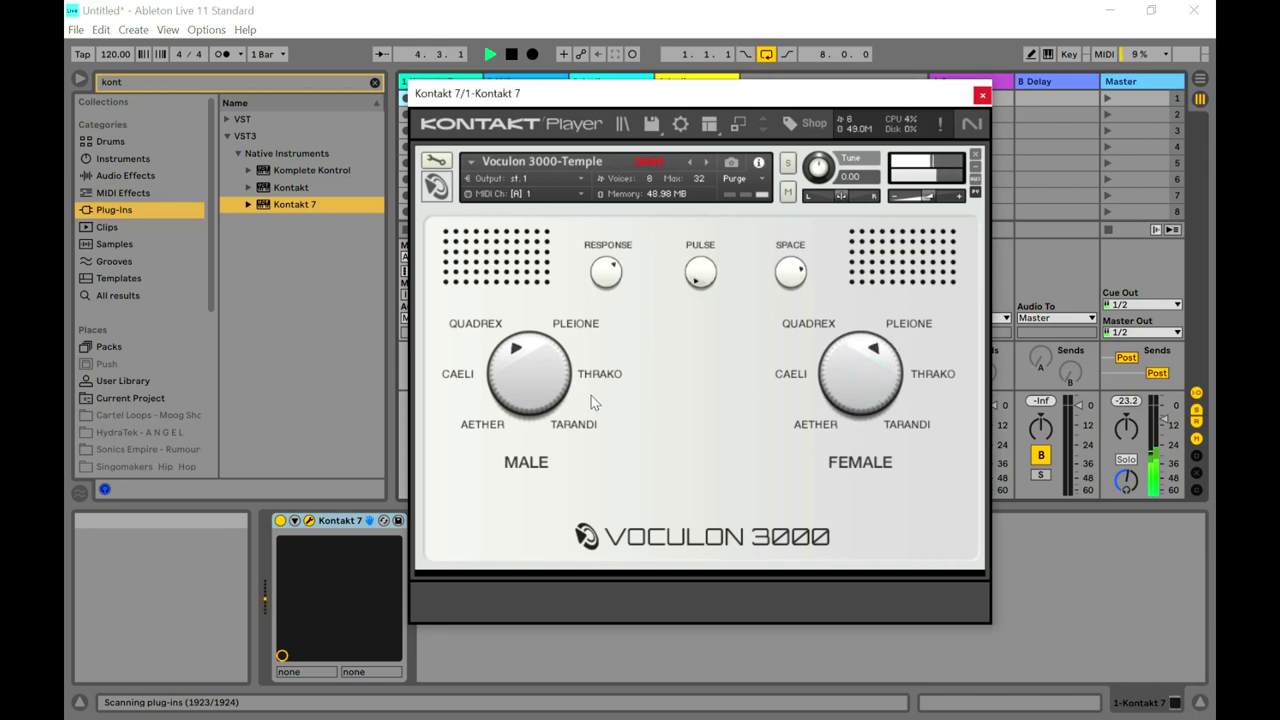
{"action": "left_click_drag", "start_coordinate": [856, 365], "coordinate": [848, 432]}
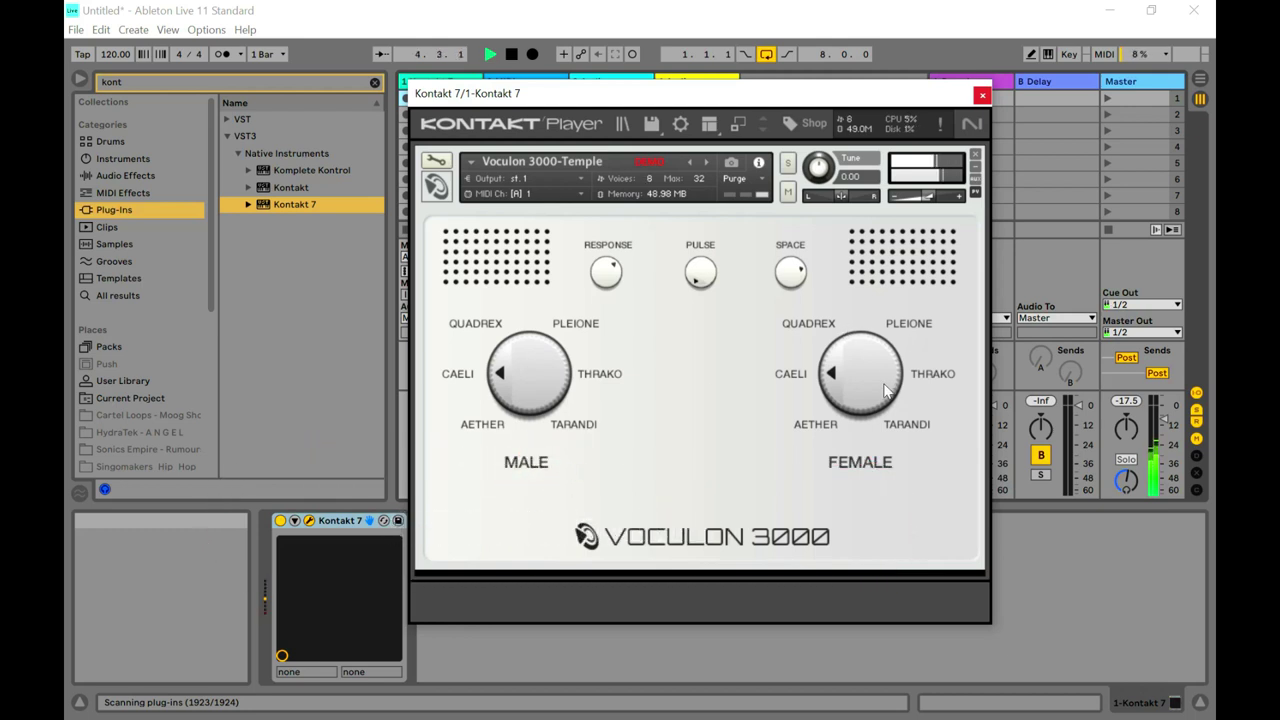
Turn the Female voice through Quadrex to Tarandi and set the Male voice to Aether.
{"action": "left_click_drag", "start_coordinate": [885, 390], "coordinate": [883, 380]}
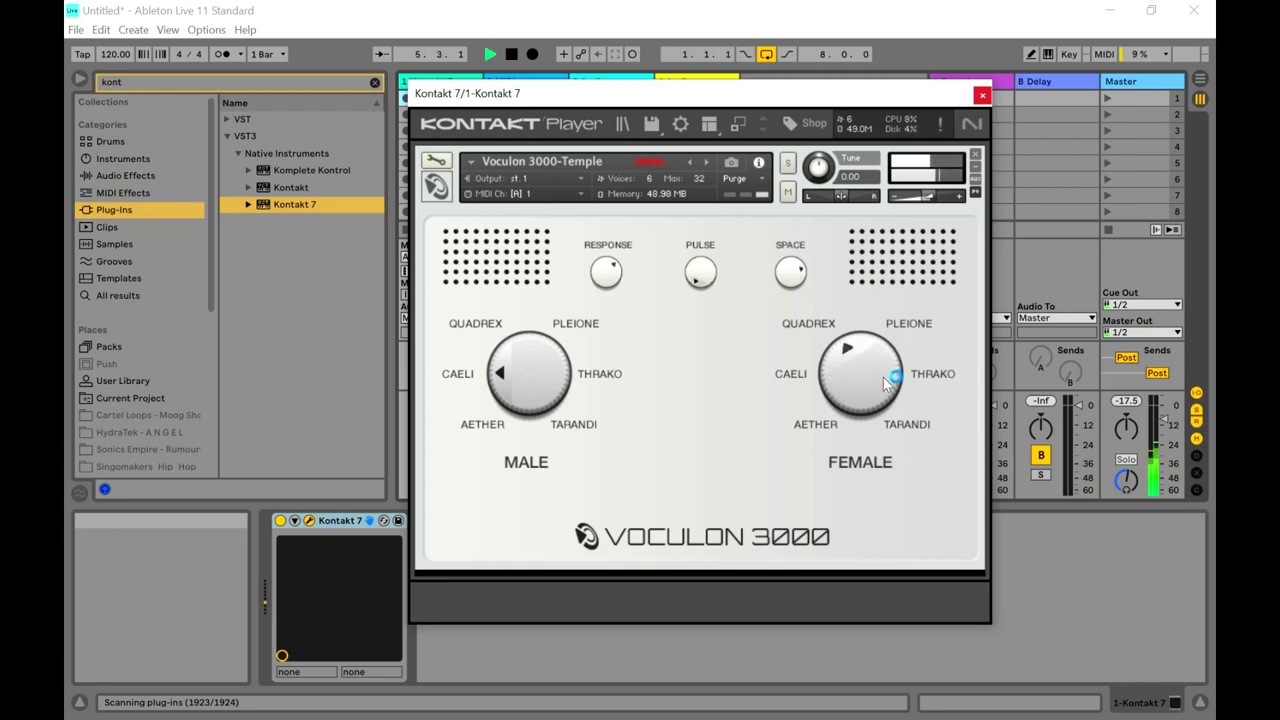
{"action": "mouse_move", "coordinate": [883, 377]}
{"action": "left_mouse_down"}
{"action": "mouse_move", "coordinate": [868, 387]}
{"action": "mouse_move", "coordinate": [888, 284]}
{"action": "mouse_move", "coordinate": [865, 415]}
{"action": "mouse_move", "coordinate": [880, 350]}
{"action": "mouse_move", "coordinate": [871, 356]}
{"action": "left_mouse_up"}
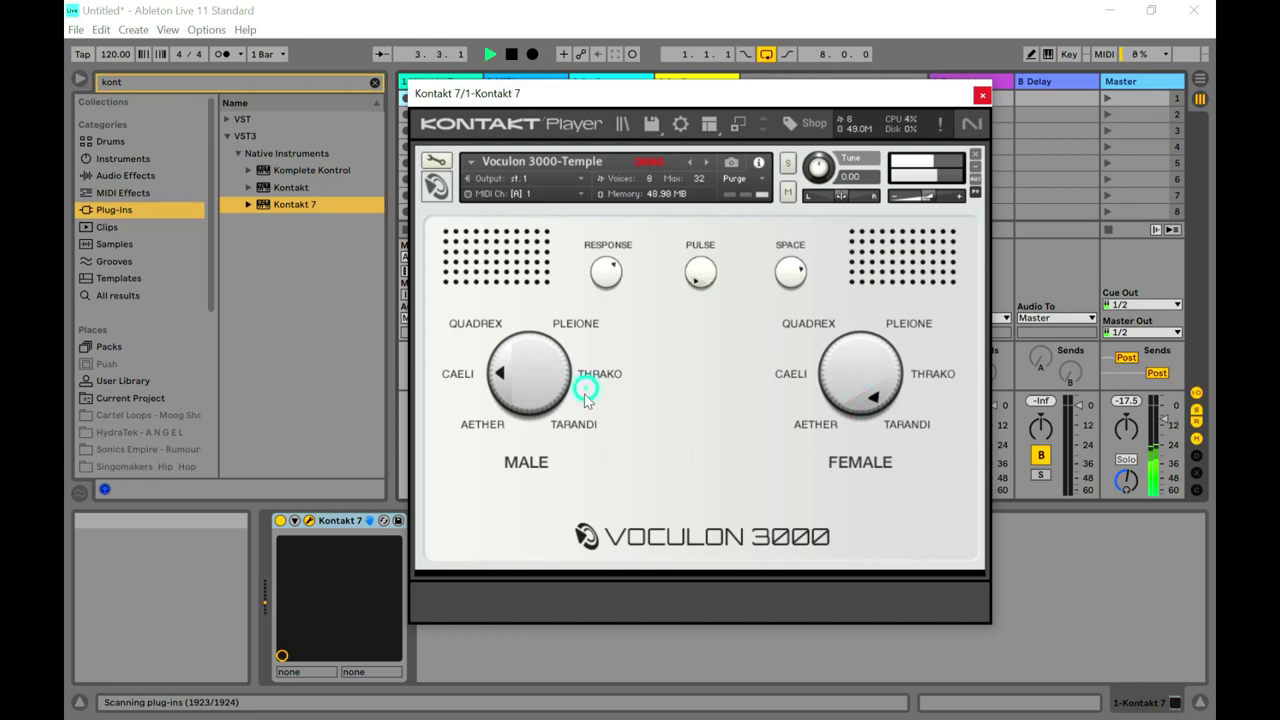
{"action": "left_click_drag", "start_coordinate": [534, 380], "coordinate": [545, 440]}
Set both the Female and Male voices to Thrako.
{"action": "left_click", "coordinate": [870, 373]}
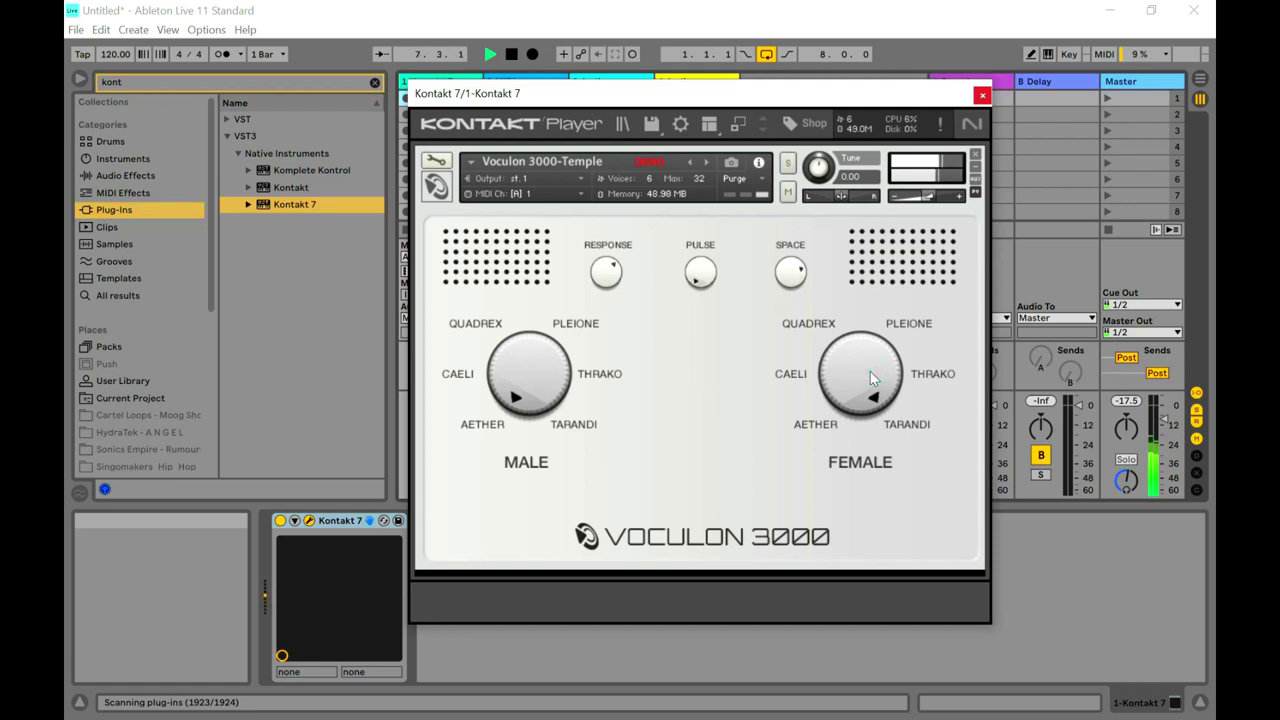
{"action": "left_click", "coordinate": [870, 373]}
{"action": "left_click_drag", "start_coordinate": [546, 388], "coordinate": [540, 353]}
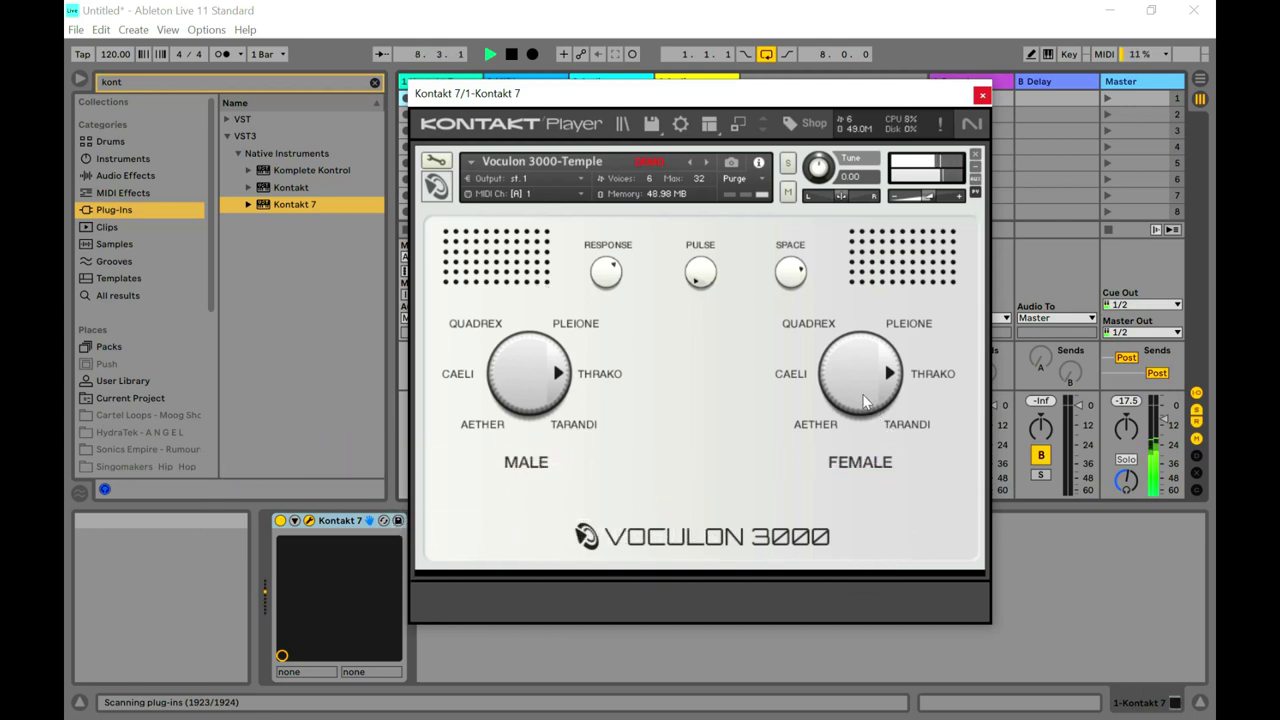
Set the Female voice to Caeli and turn the Male voice through Caeli to Quadrex.
{"action": "left_click_drag", "start_coordinate": [843, 376], "coordinate": [839, 536]}
{"action": "left_click_drag", "start_coordinate": [558, 387], "coordinate": [517, 519]}
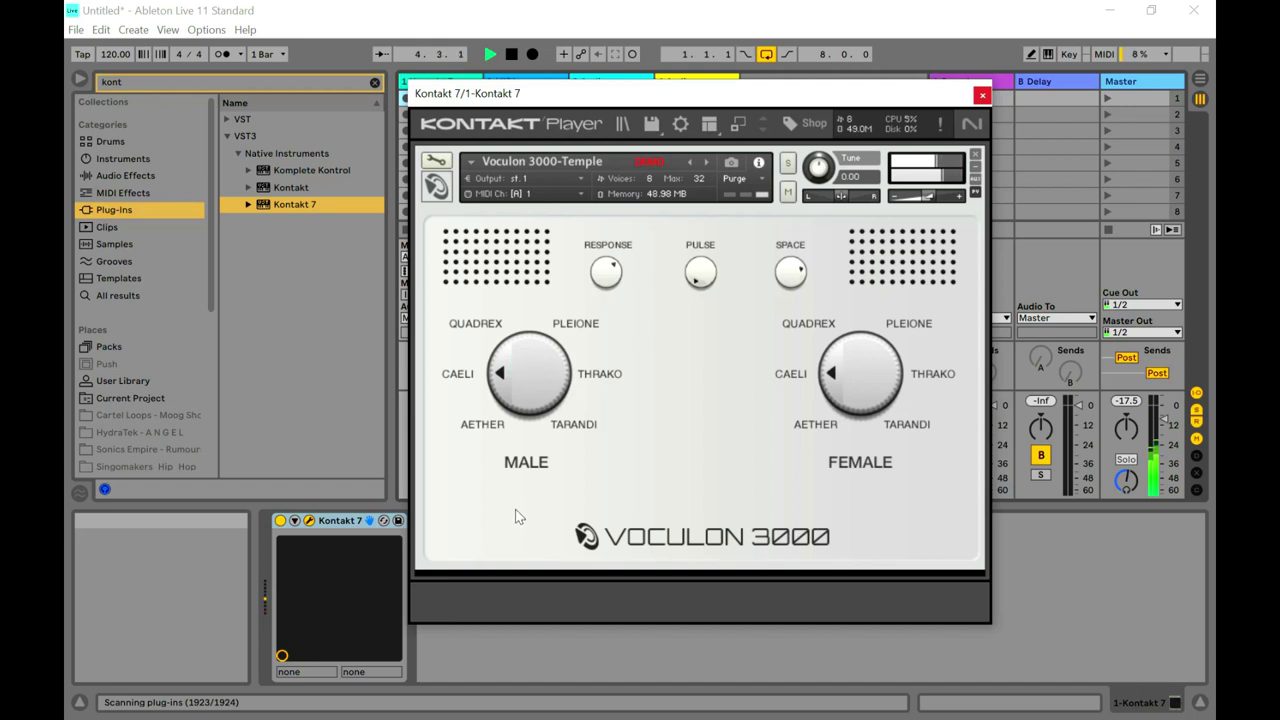
{"action": "left_click_drag", "start_coordinate": [517, 510], "coordinate": [522, 485]}
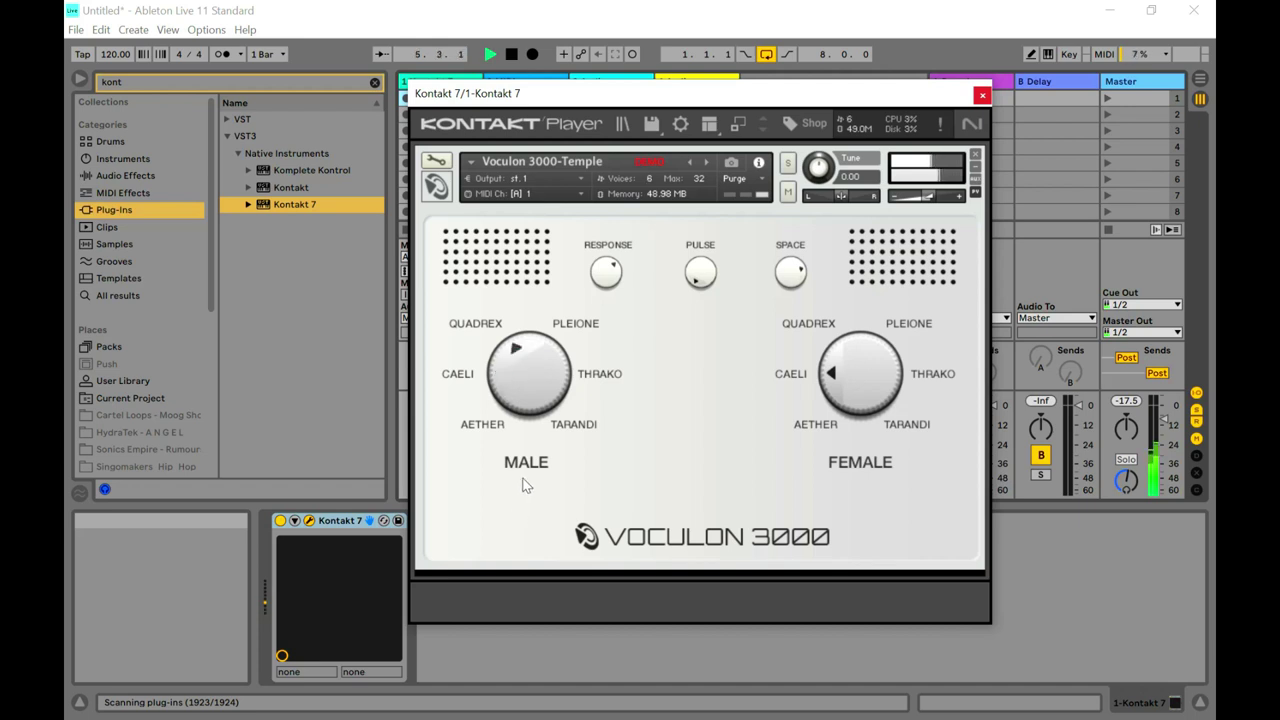
Turn the Female voice through Quadrex and Thrako to Tarandi.
{"action": "left_click_drag", "start_coordinate": [888, 362], "coordinate": [884, 318]}
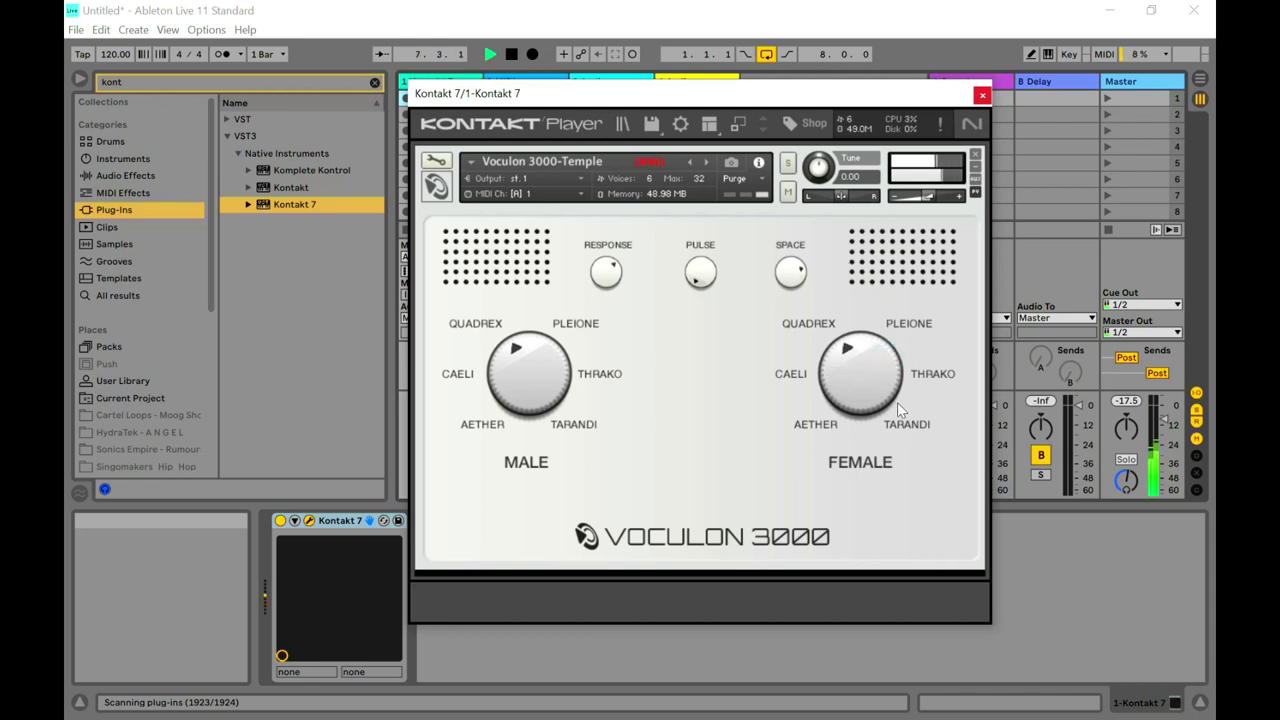
{"action": "left_click_drag", "start_coordinate": [888, 395], "coordinate": [891, 326]}
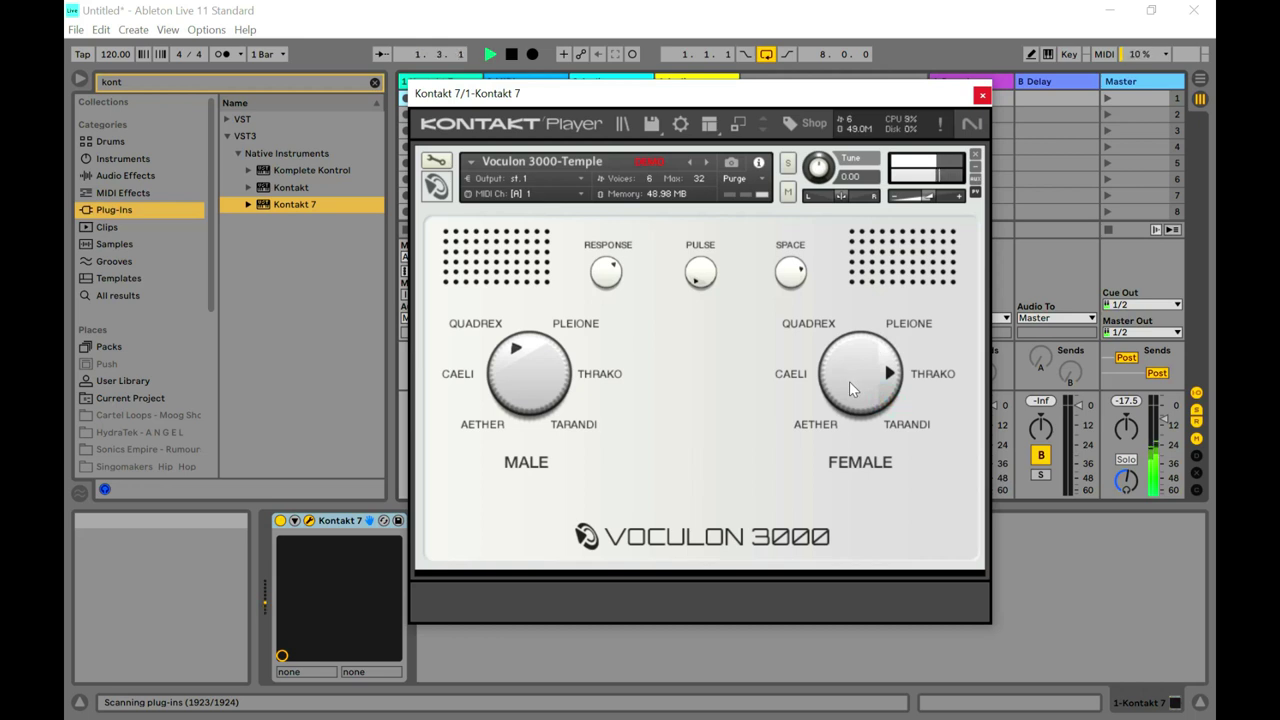
{"action": "left_click_drag", "start_coordinate": [850, 390], "coordinate": [875, 337]}
Turn the Response knob down to its minimum and raise the Pulse knob to about three quarters.
{"action": "left_click_drag", "start_coordinate": [612, 287], "coordinate": [612, 300]}
{"action": "left_click", "coordinate": [700, 273]}
{"action": "left_click", "coordinate": [698, 282]}
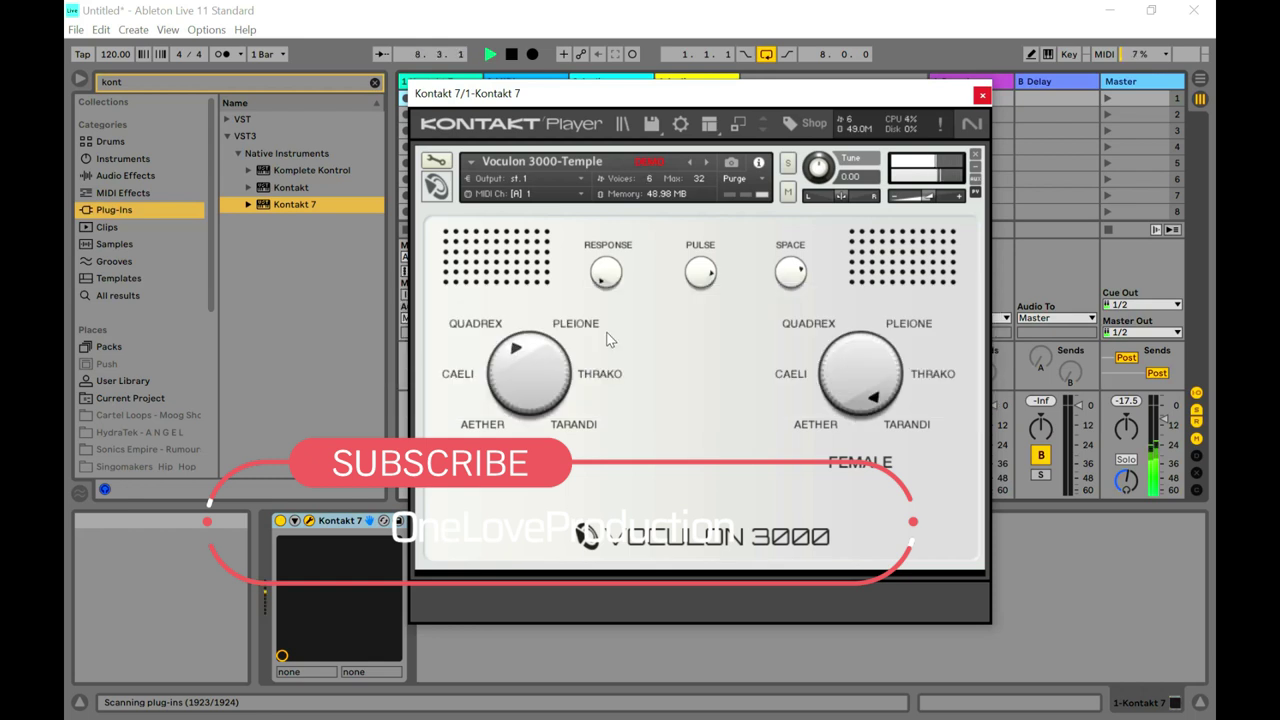
Sweep the Response and Pulse knobs, leaving Response at minimum and Pulse high, and stop playback.
{"action": "left_click_drag", "start_coordinate": [604, 277], "coordinate": [604, 310]}
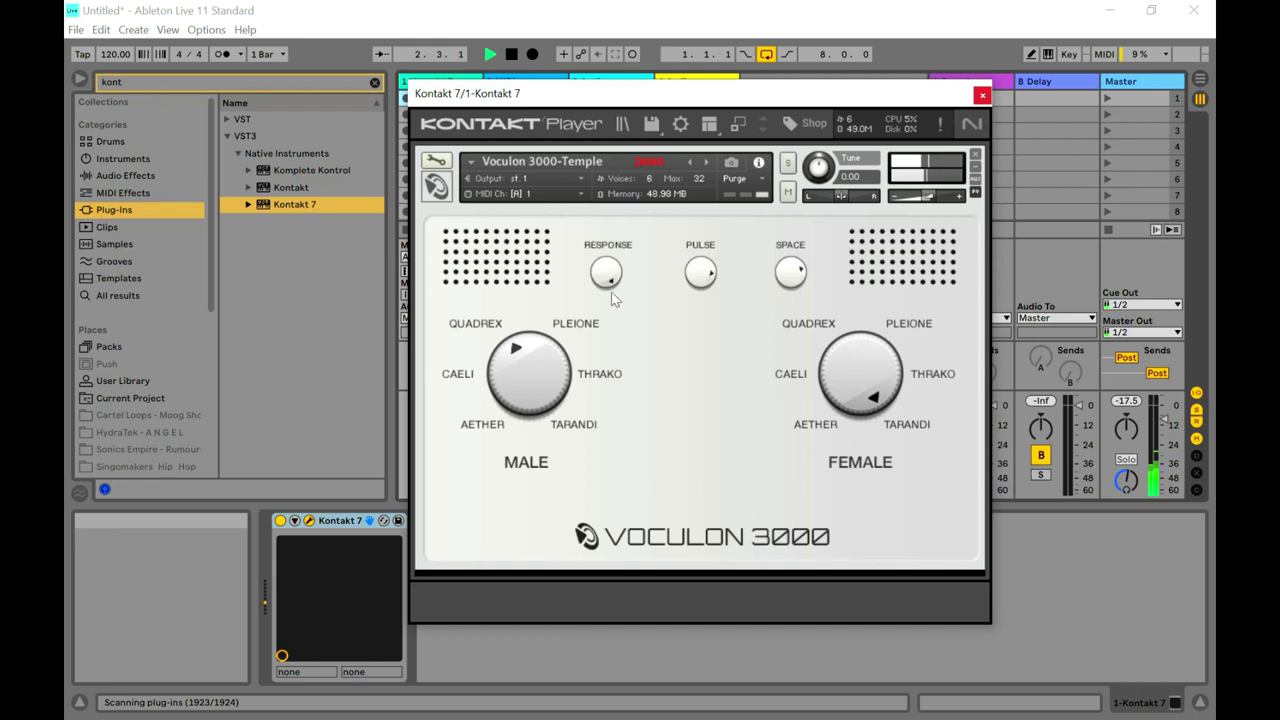
{"action": "left_click_drag", "start_coordinate": [712, 268], "coordinate": [697, 340]}
{"action": "left_click_drag", "start_coordinate": [594, 285], "coordinate": [600, 367]}
{"action": "left_click_drag", "start_coordinate": [618, 278], "coordinate": [607, 305]}
{"action": "left_click_drag", "start_coordinate": [716, 280], "coordinate": [731, 199]}
{"action": "left_click_drag", "start_coordinate": [875, 443], "coordinate": [891, 397]}
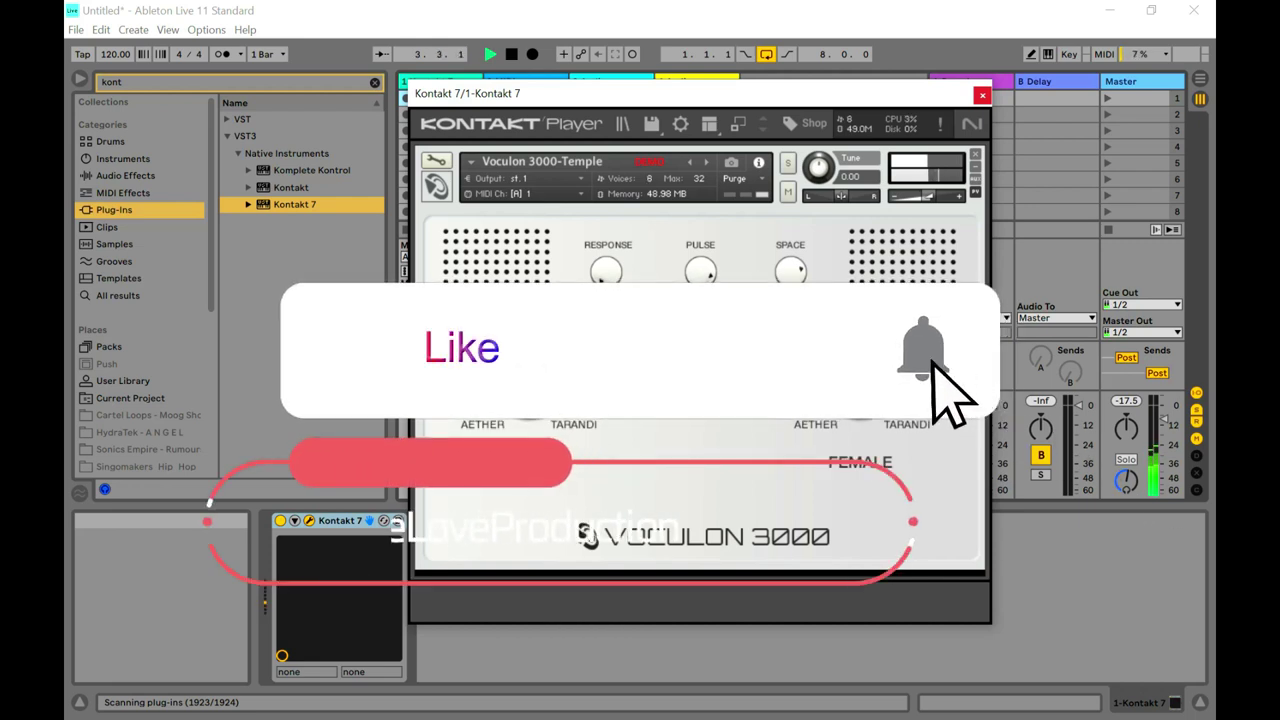
{"action": "key", "text": "space"}
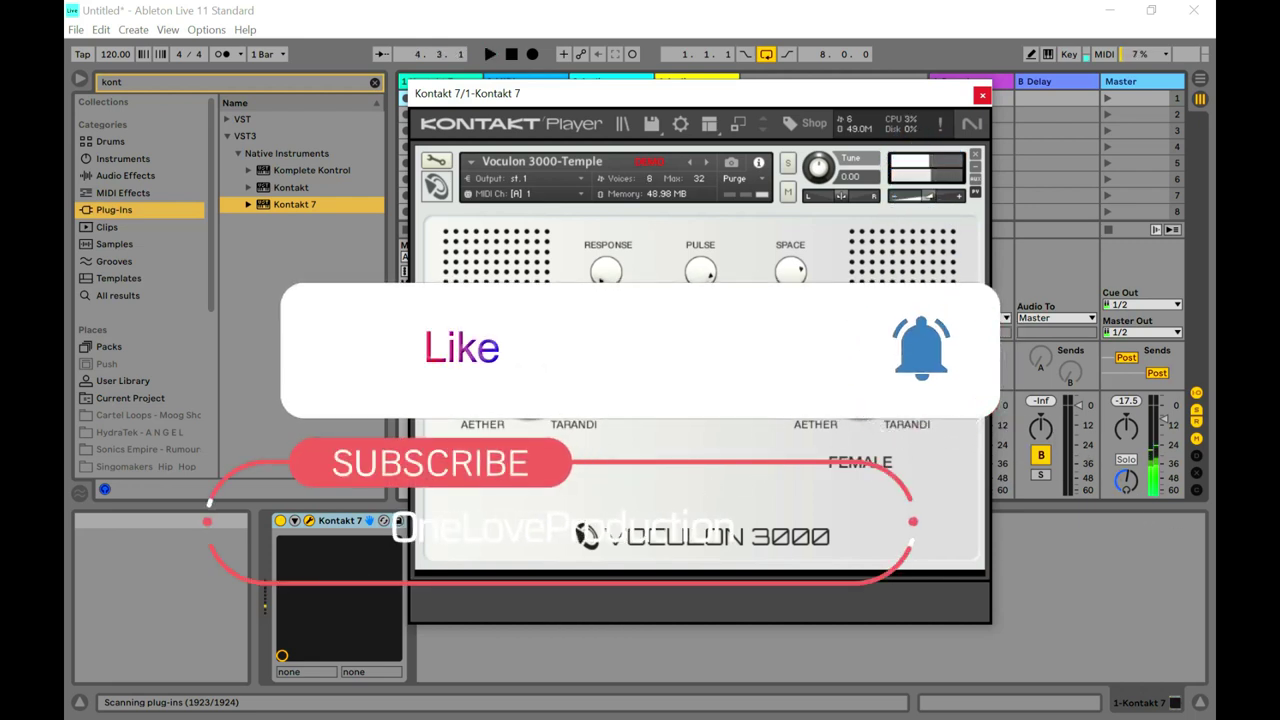